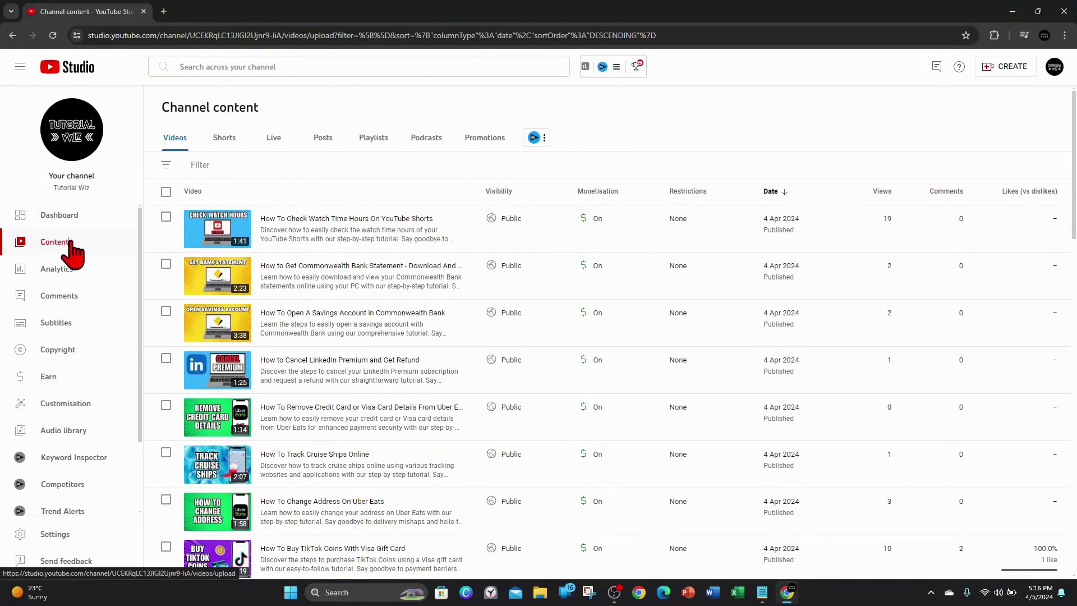
Open the details page of the 'How To Change Your Snapchat Password 2023' Short from the Shorts list.
{"action": "left_click", "coordinate": [224, 139]}
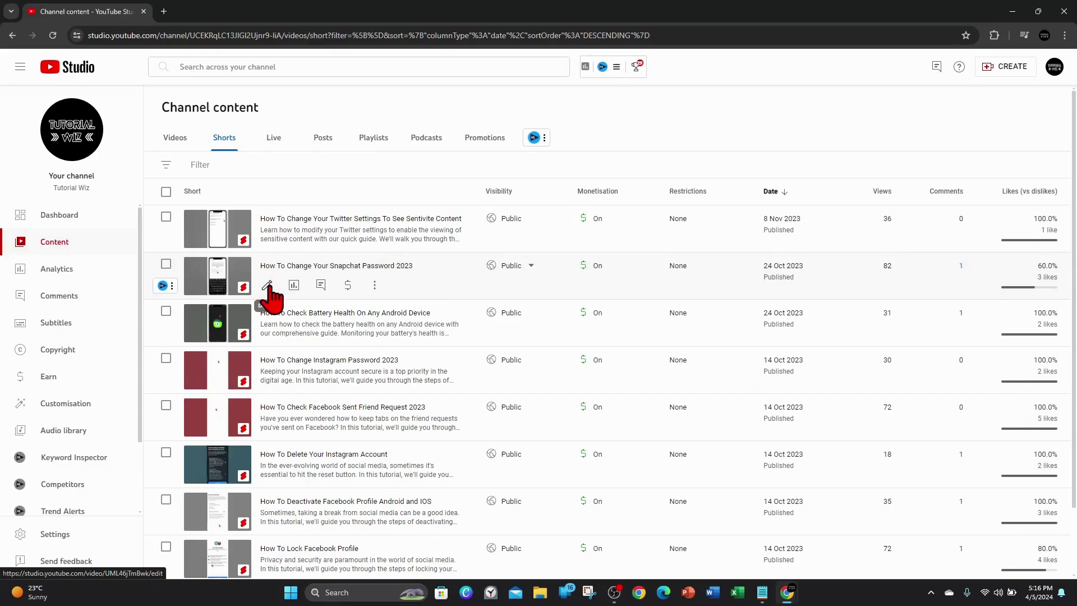
{"action": "left_click", "coordinate": [268, 287]}
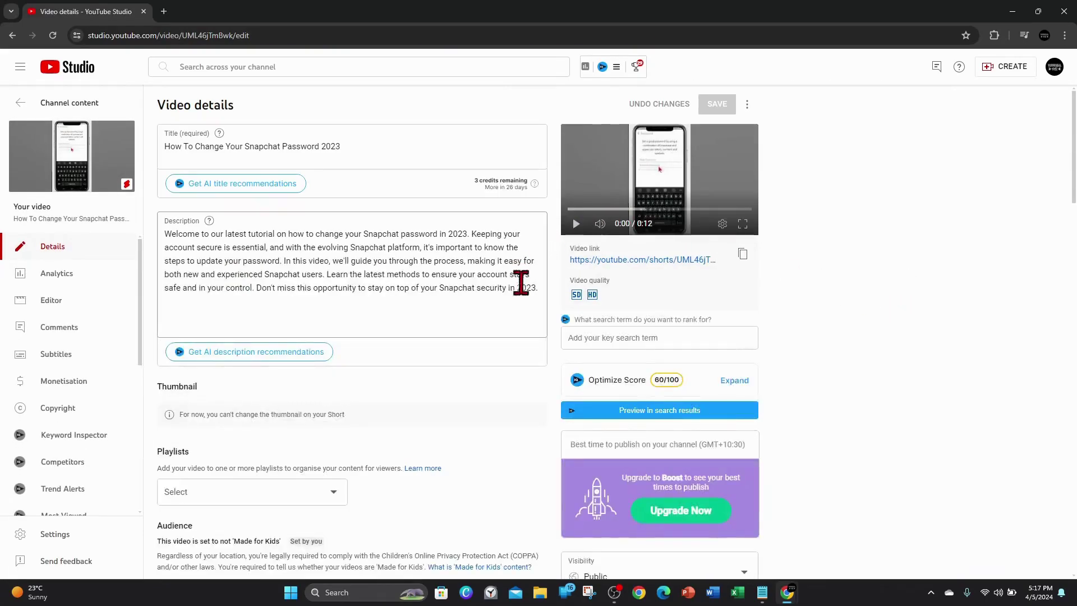
Scroll down the Short's details to the Comments and ratings section.
{"action": "middle_click", "coordinate": [870, 292]}
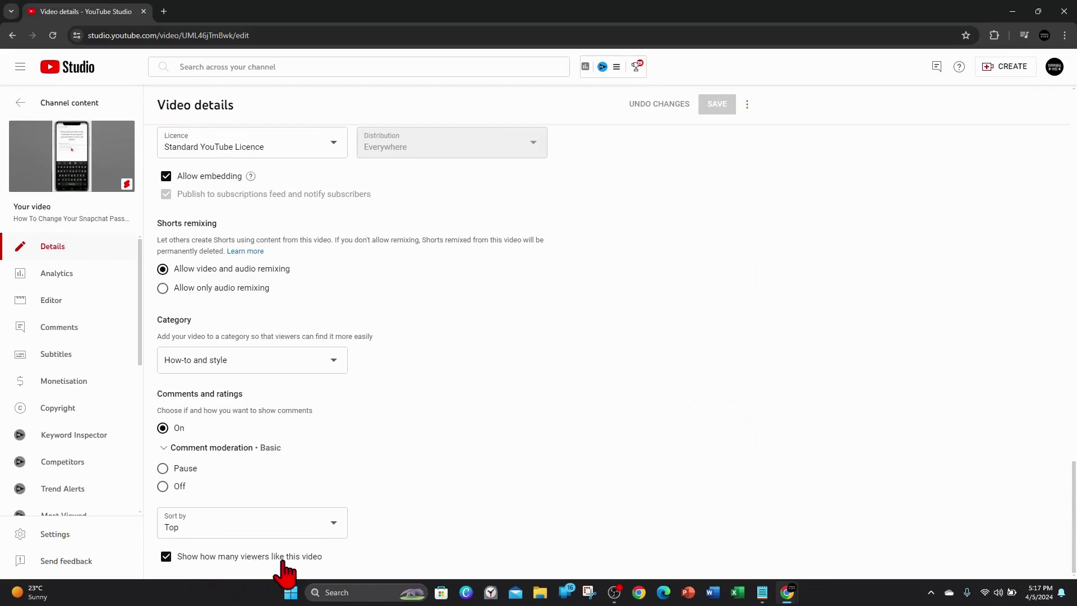
Turn off 'Show how many viewers like this video' and save the Short.
{"action": "left_click", "coordinate": [166, 558]}
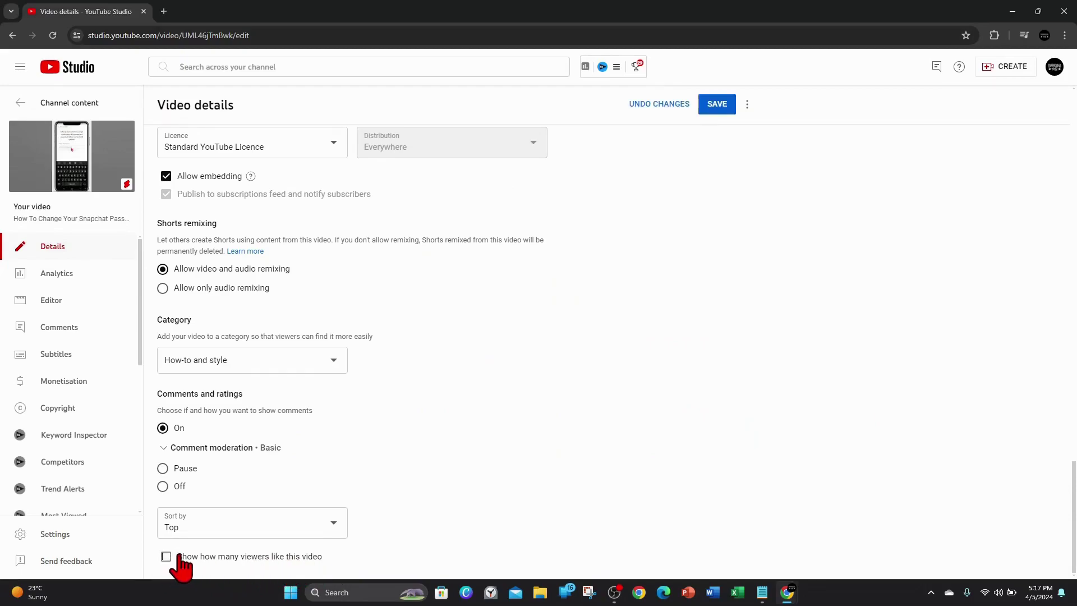
{"action": "left_click", "coordinate": [717, 110]}
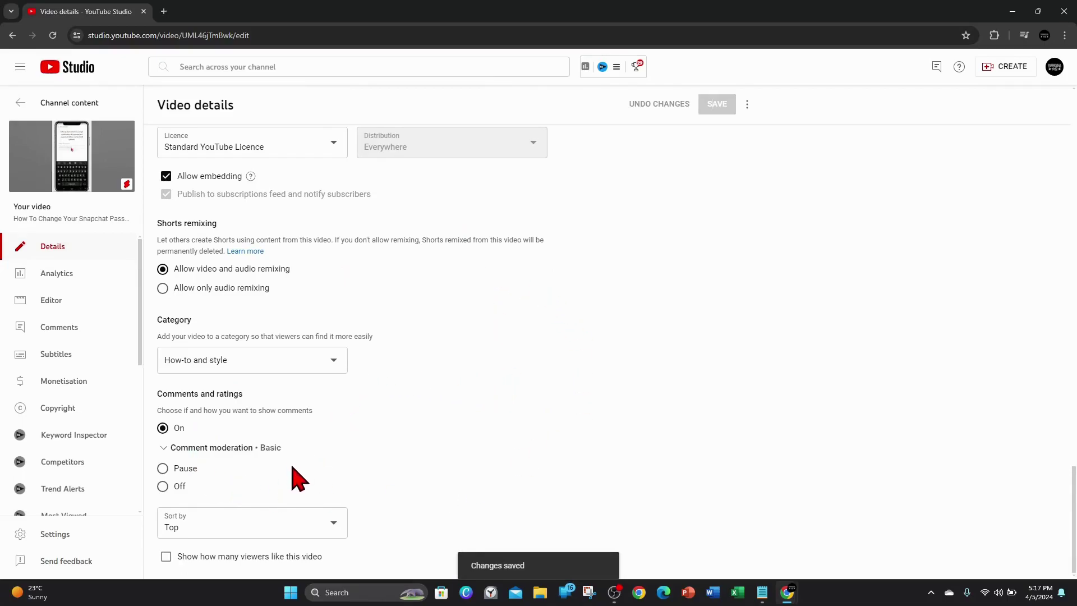
Re-enable 'Show how many viewers like this video' and save the Short again.
{"action": "left_click", "coordinate": [166, 557]}
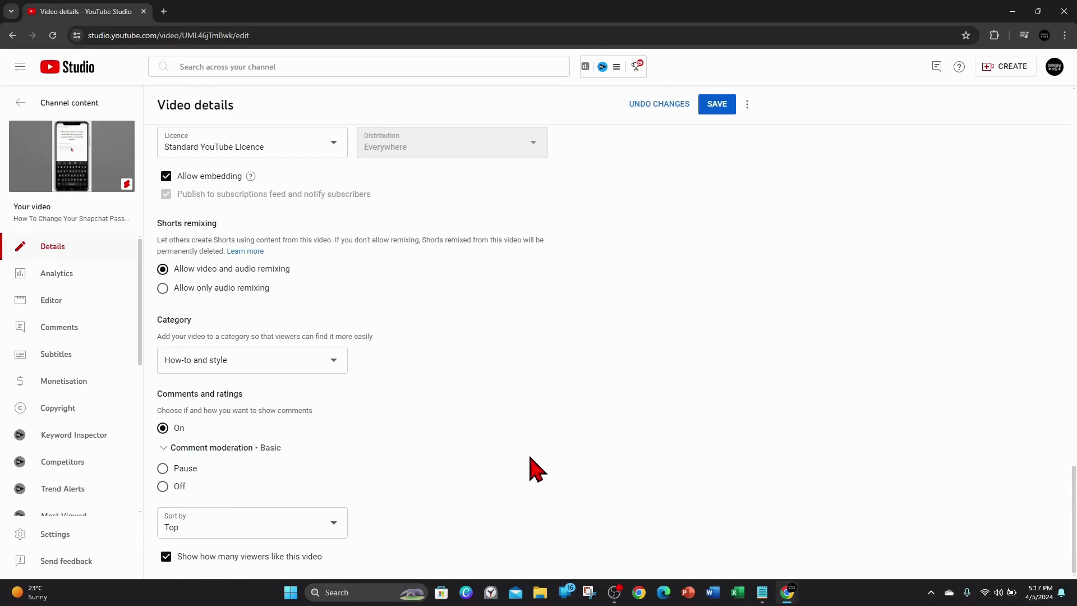
{"action": "left_click", "coordinate": [717, 105]}
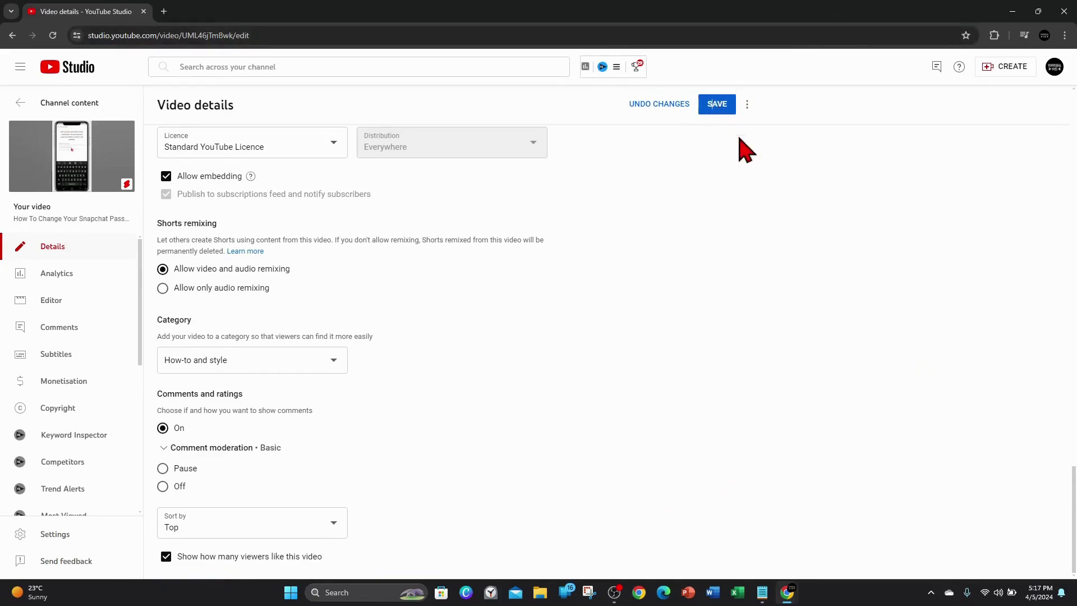